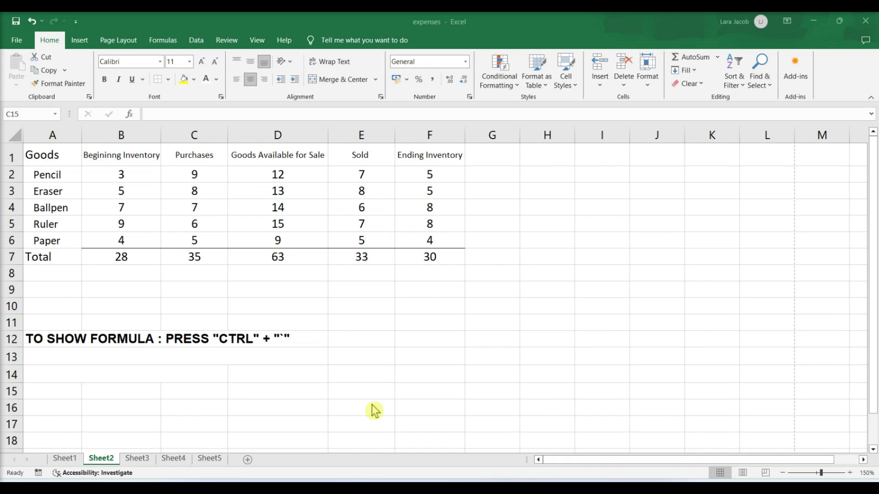
Select an empty cell below the expenses table.
click(362, 391)
Toggle formula display with Ctrl+` several times, leaving formulas shown, and open Print preview.
key(ctrl+grave)
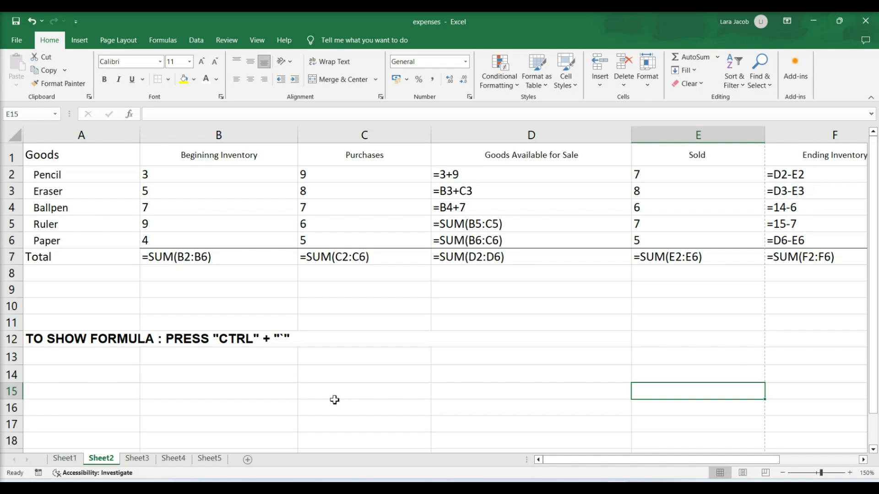
key(ctrl+grave)
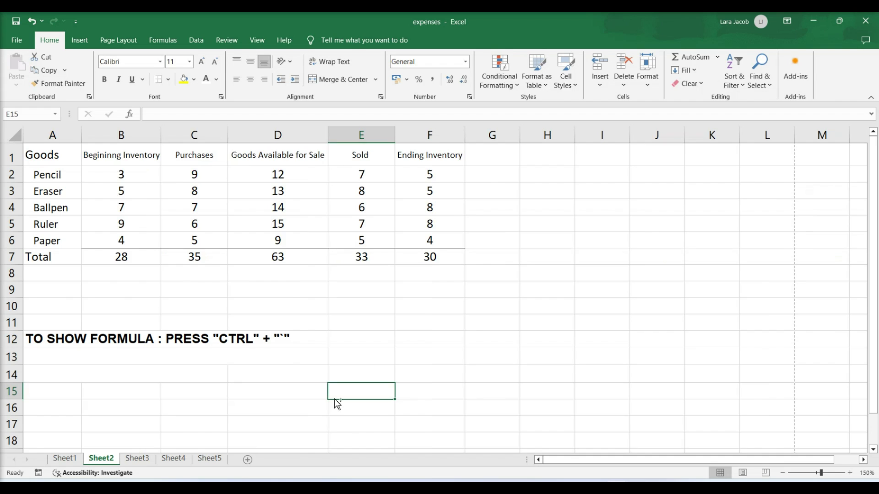
key(ctrl+grave)
key(ctrl+grave)
key(ctrl+grave)
click(16, 40)
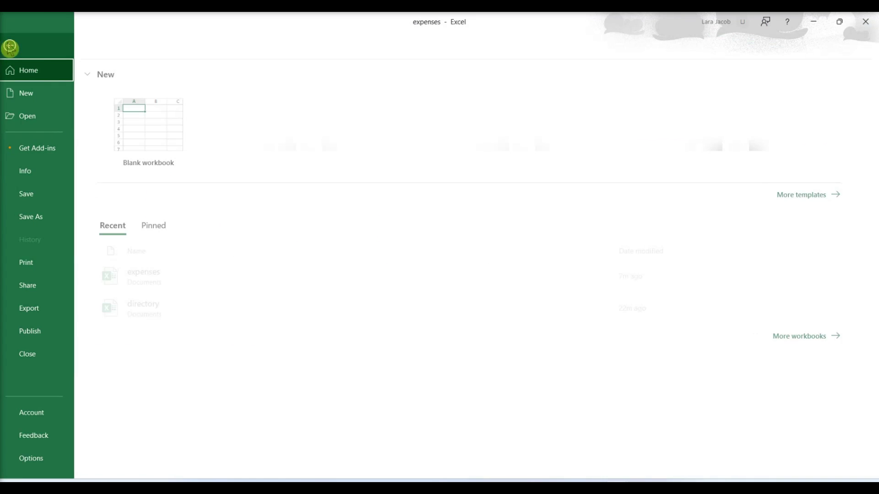
click(50, 262)
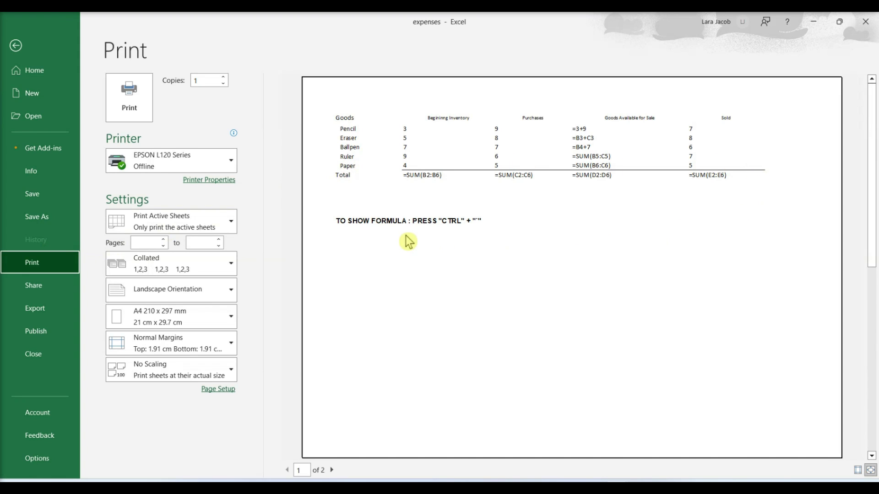
Leave print preview and toggle the Formulas tab's Show Formulas button, ending with it off.
click(16, 46)
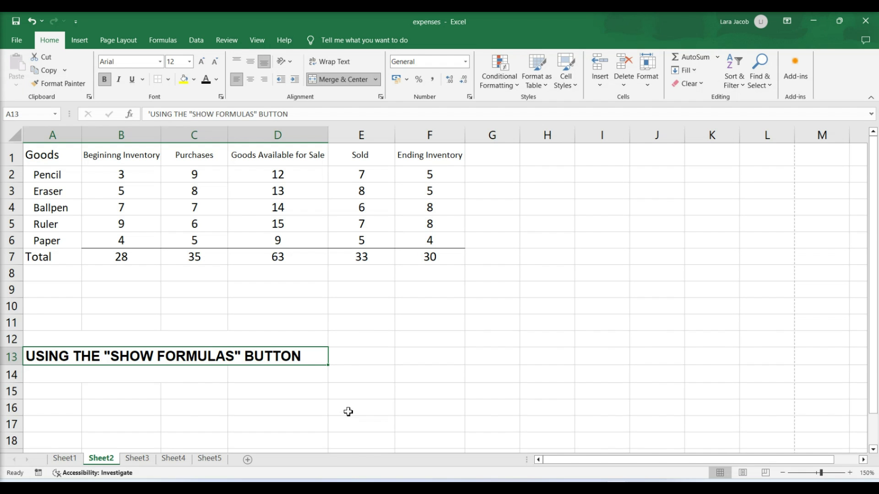
click(163, 40)
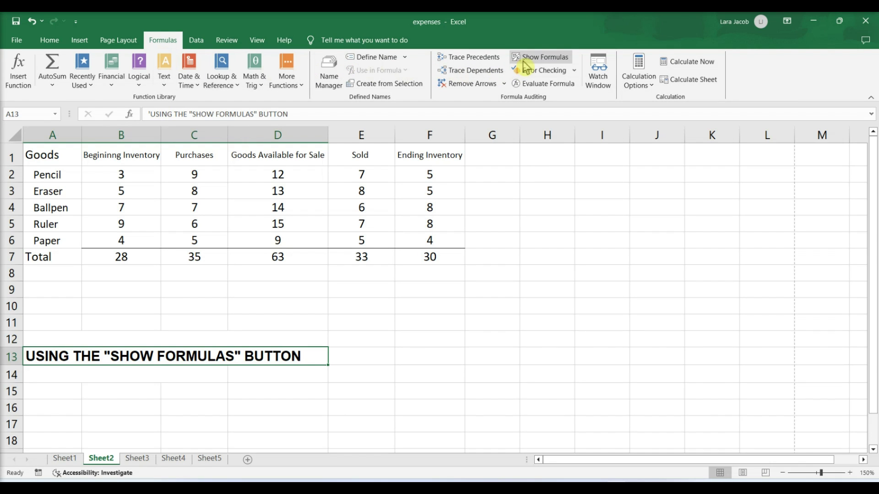
click(542, 57)
click(816, 374)
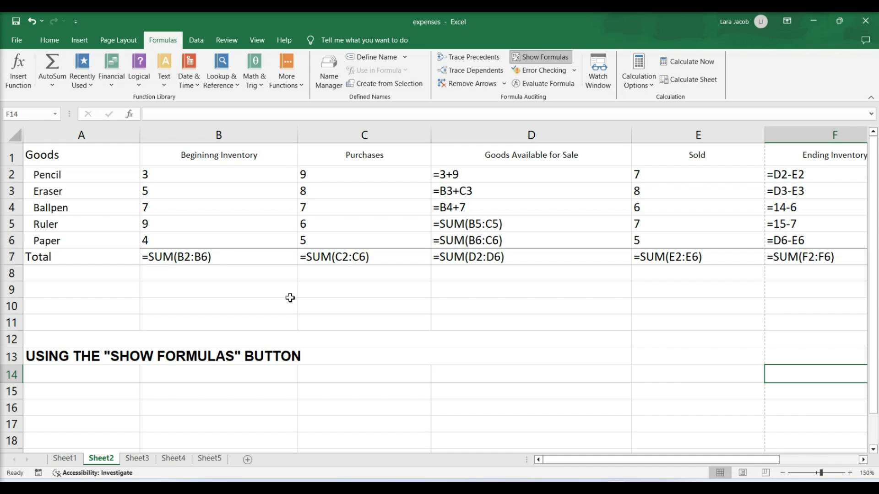
click(542, 57)
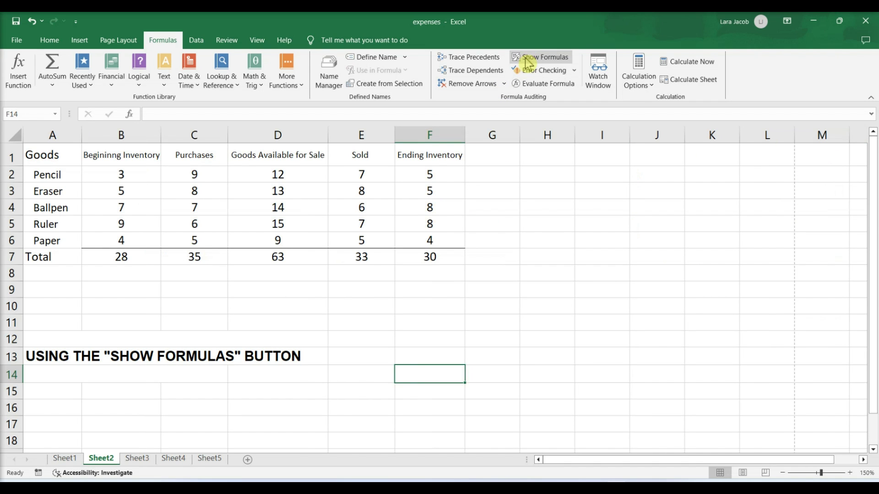
click(542, 58)
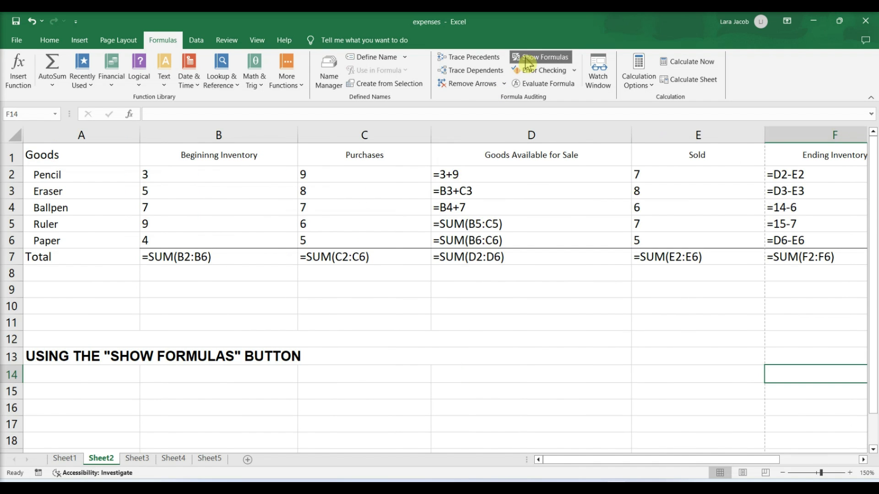
click(542, 58)
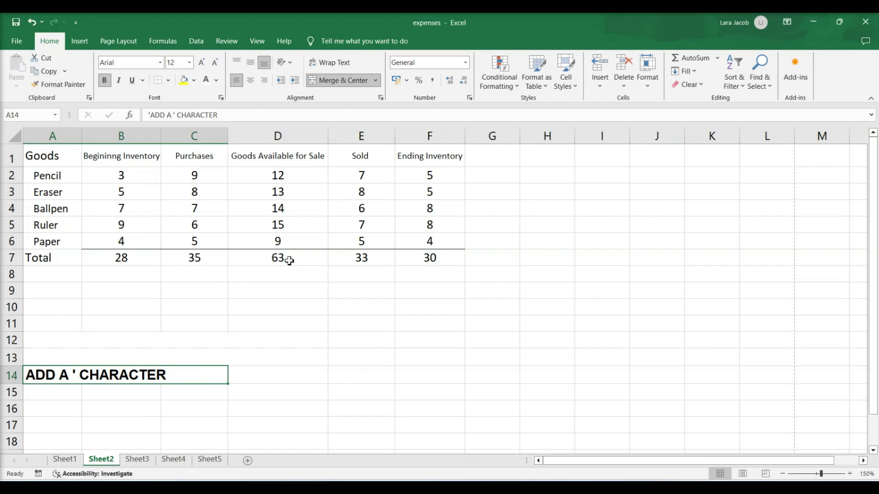
Prefix D7's =SUM(D2:D6) formula with an apostrophe so it displays as text.
click(290, 258)
double_click(289, 258)
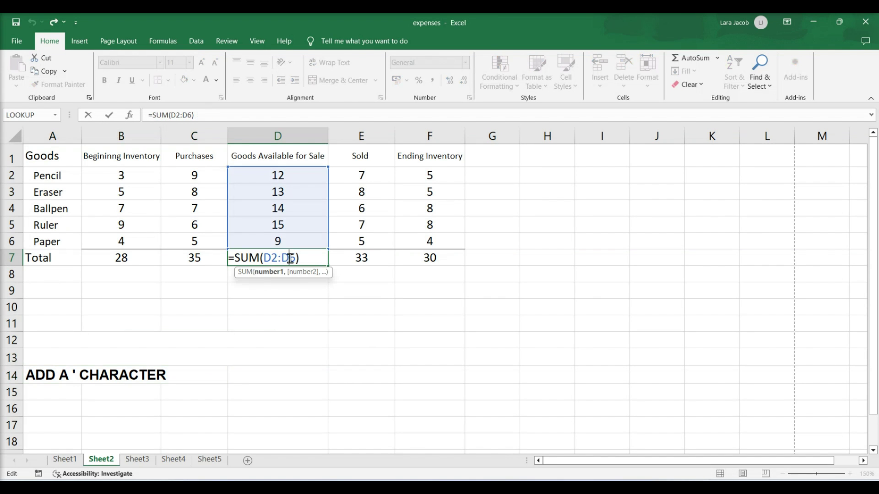
click(231, 258)
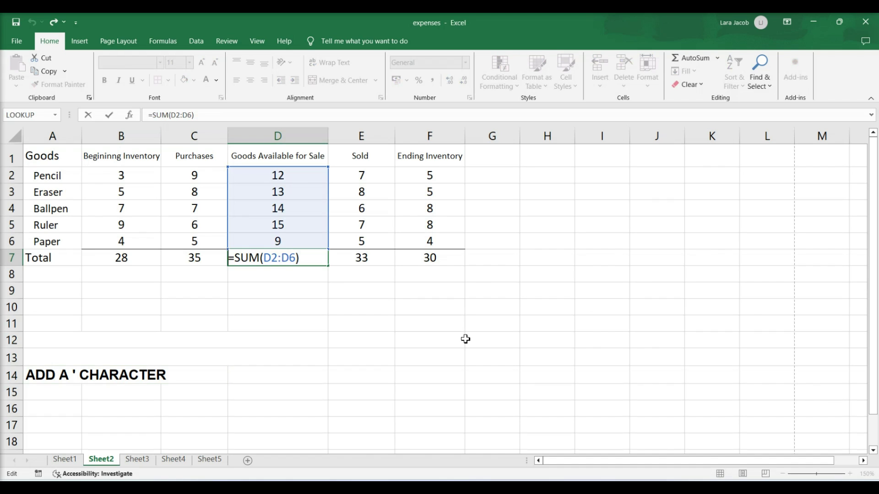
text(')
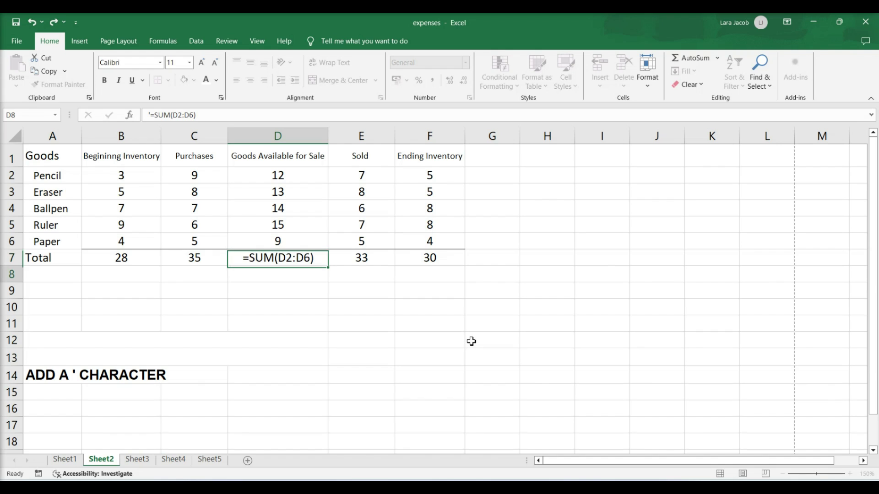
key(Return)
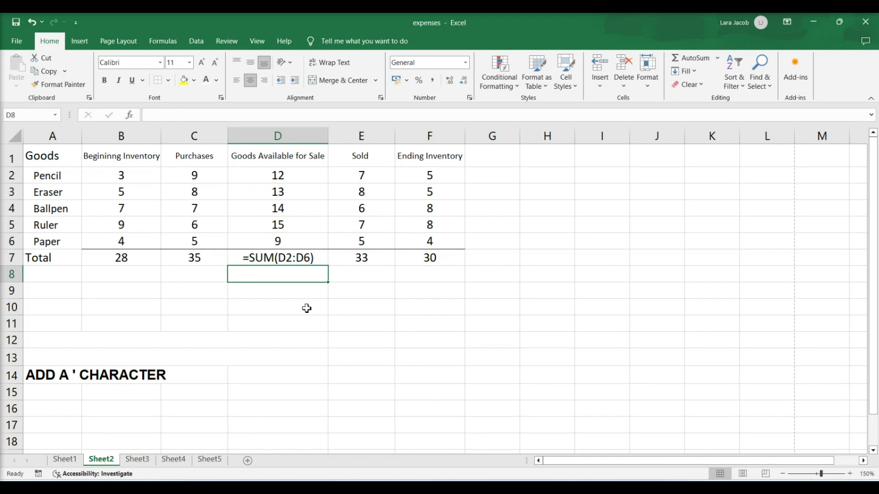
Delete D7's leading apostrophe in the formula bar so its SUM shows 63.
click(239, 257)
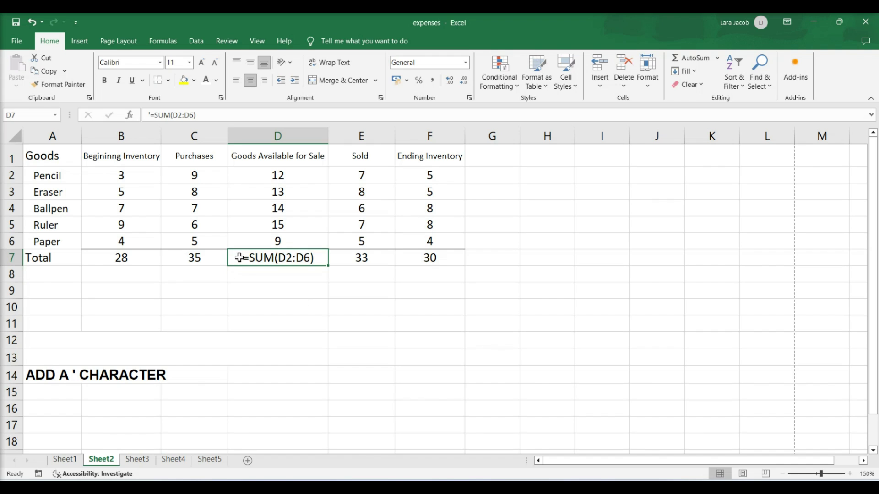
click(148, 114)
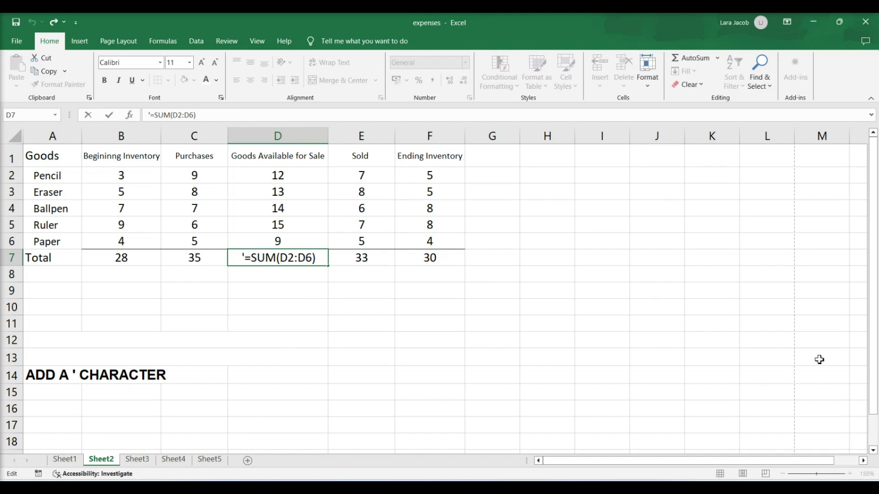
key(Delete)
key(Return)
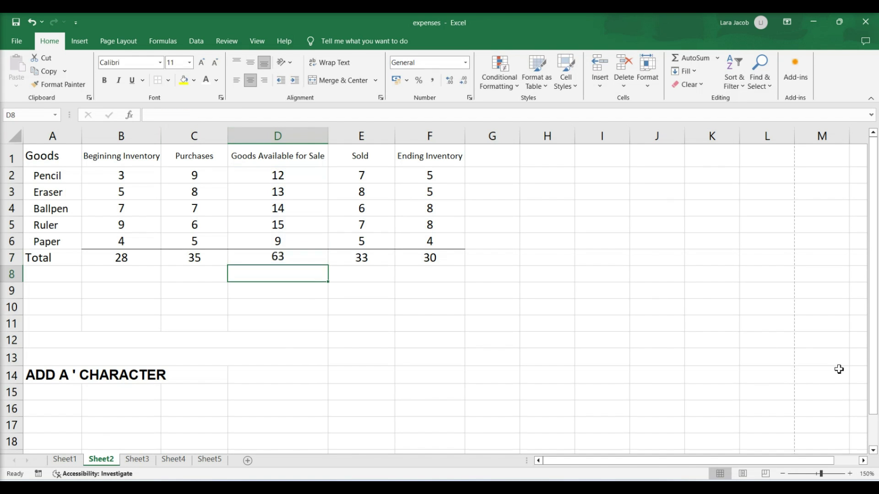
click(291, 259)
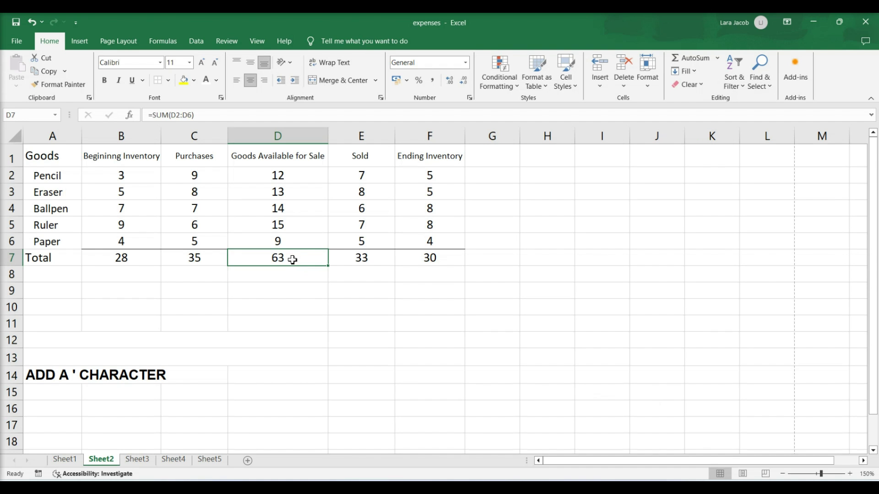